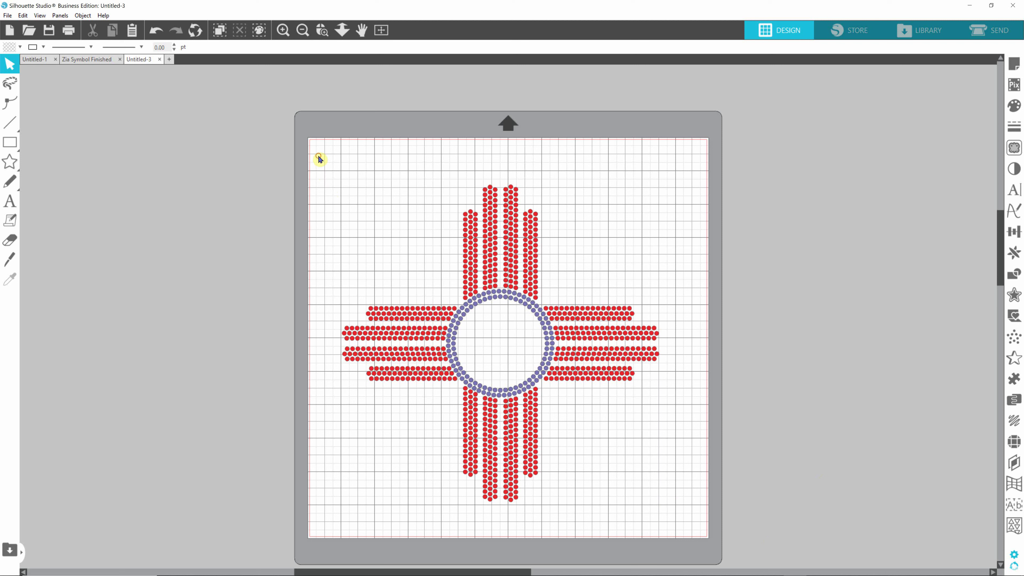
Select the entire Zia symbol design, release its compound path, and deselect it
{"action": "left_click_drag", "start_coordinate": [318, 155], "coordinate": [509, 508]}
{"action": "left_click_drag", "start_coordinate": [709, 556], "coordinate": [721, 558]}
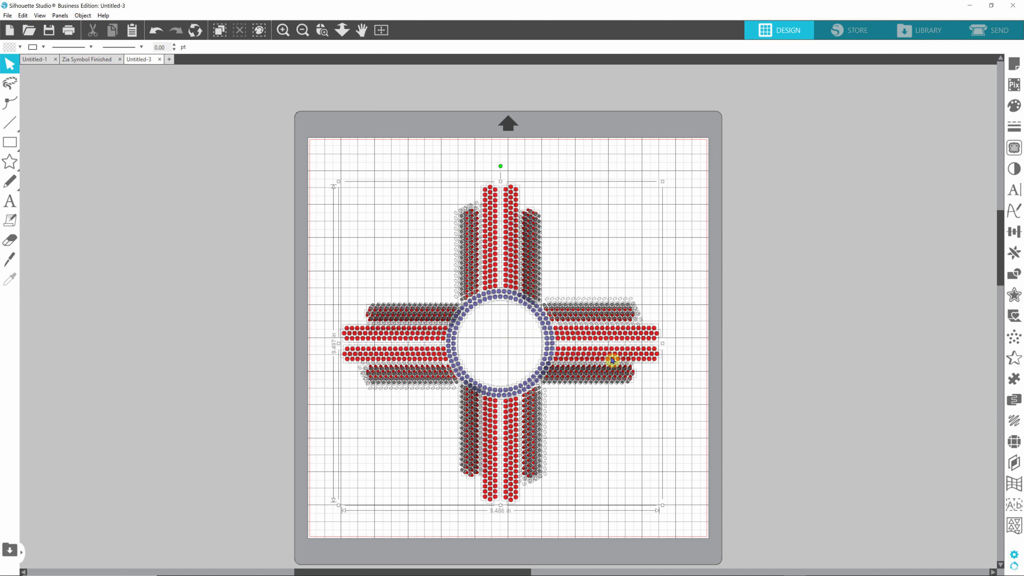
{"action": "left_click", "coordinate": [516, 440]}
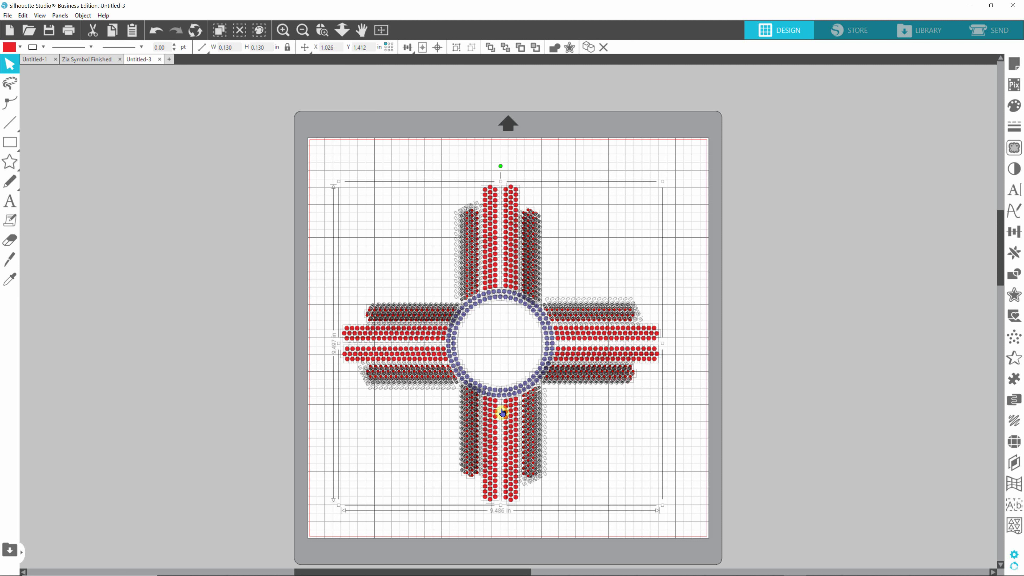
{"action": "left_click", "coordinate": [83, 16]}
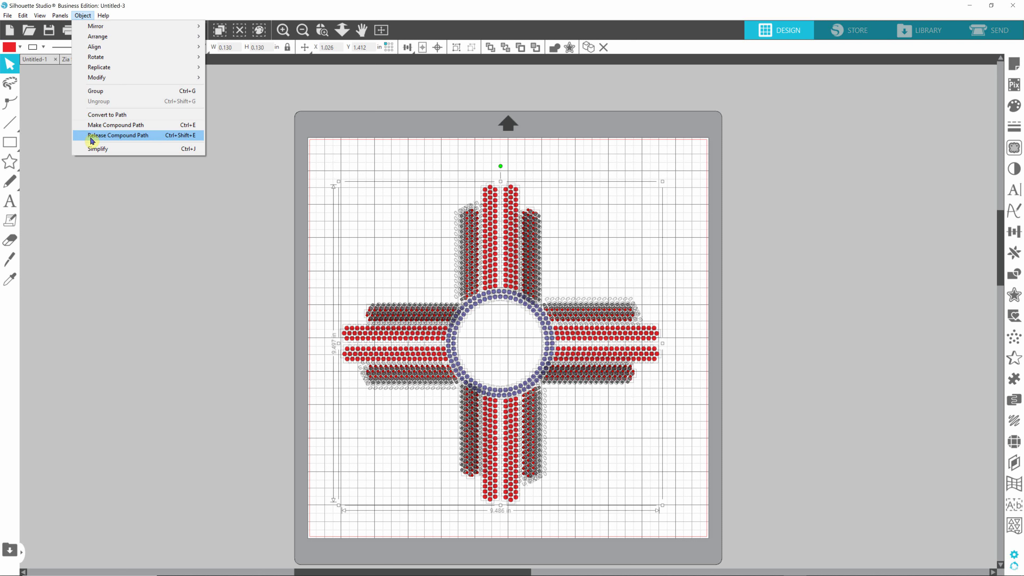
{"action": "left_click", "coordinate": [136, 139]}
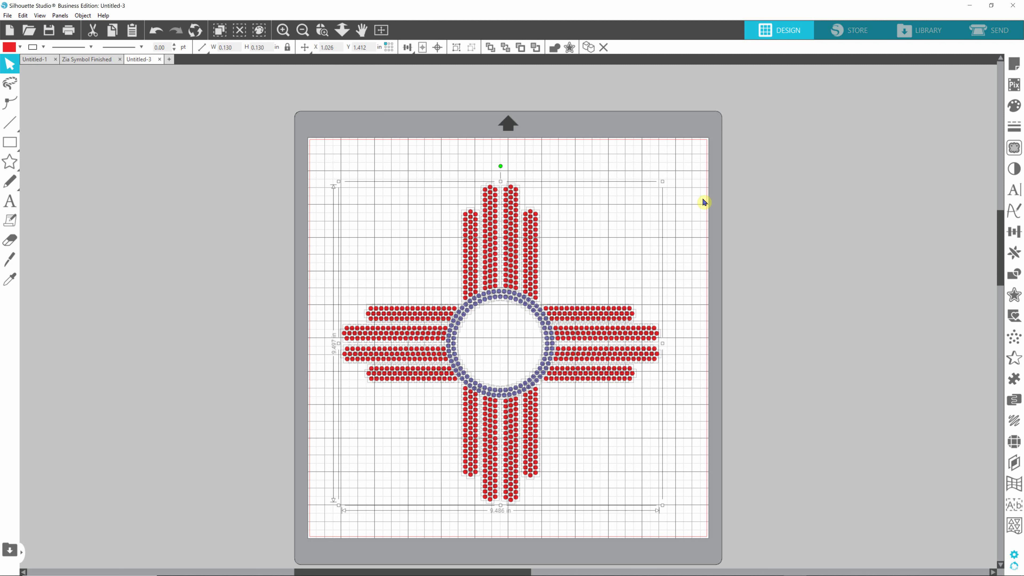
{"action": "left_click", "coordinate": [685, 177]}
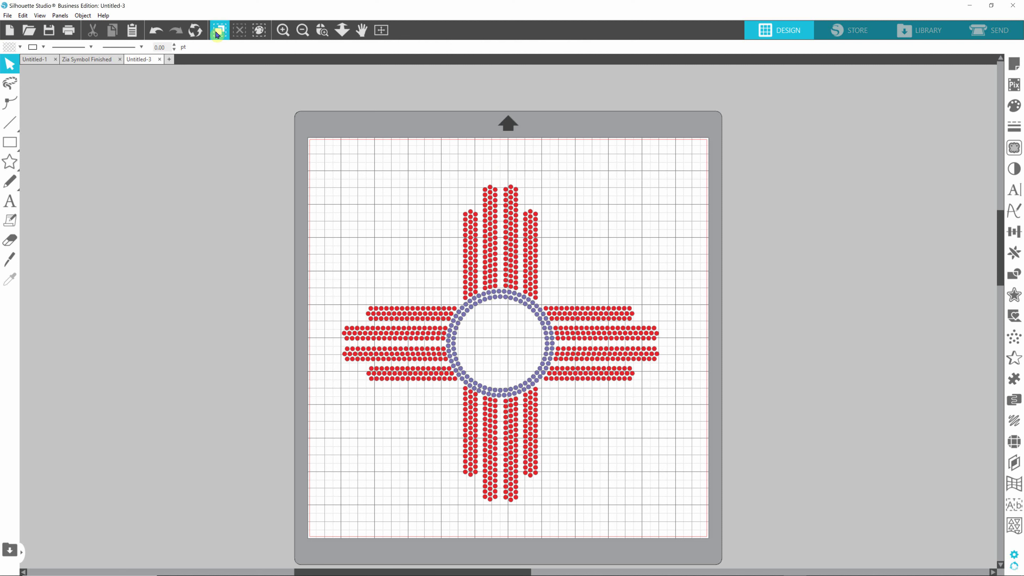
Open the Select by Color options for fill colors together with the Rhinestones settings
{"action": "left_click", "coordinate": [259, 32]}
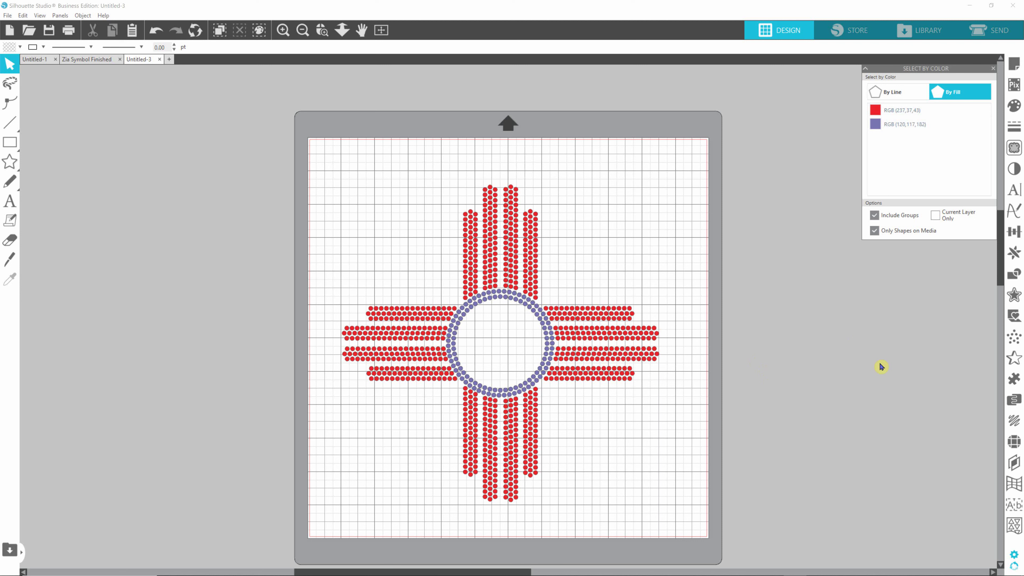
{"action": "left_click", "coordinate": [1015, 443]}
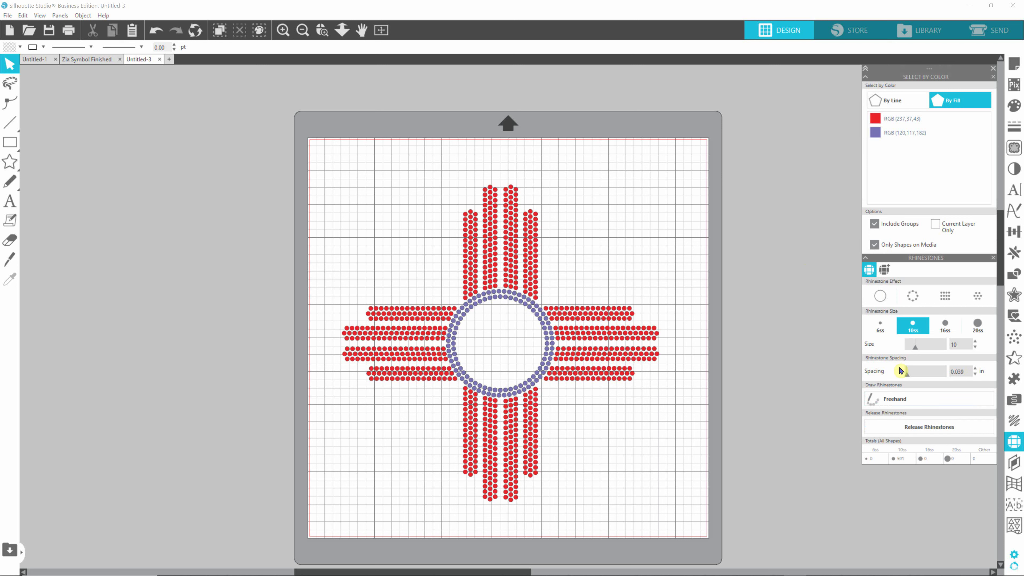
{"action": "left_click", "coordinate": [897, 398]}
{"action": "key", "text": "Escape"}
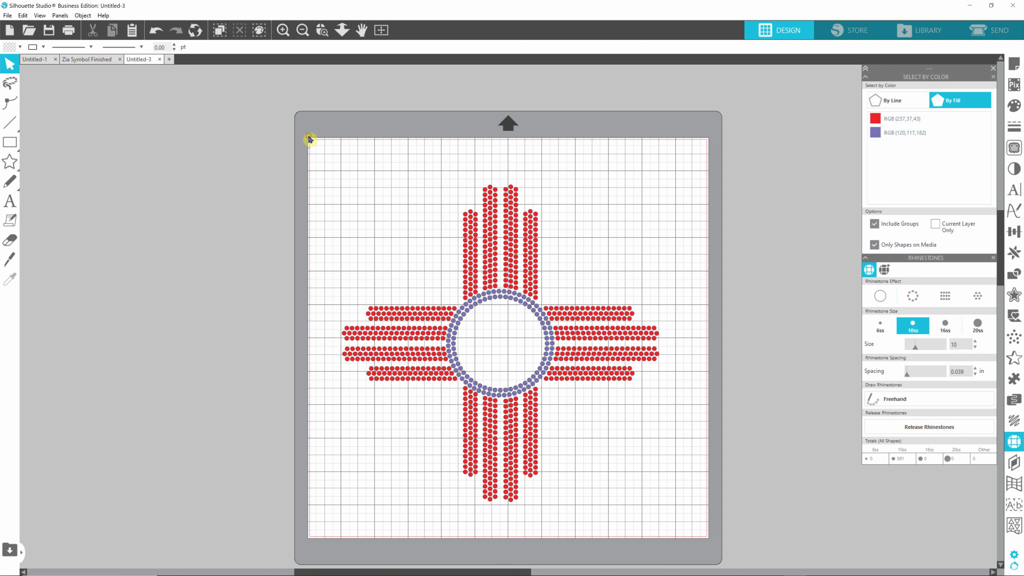
Check the 10ss rhinestone totals for the whole design, the purple-filled ring, and the red-filled rays
{"action": "left_click_drag", "start_coordinate": [308, 138], "coordinate": [689, 518]}
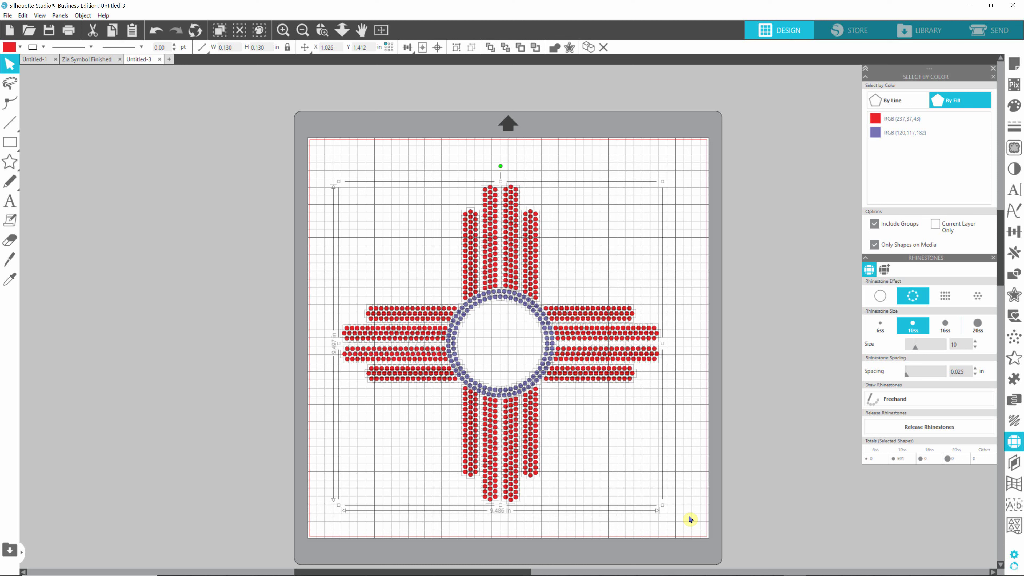
{"action": "left_click", "coordinate": [697, 280]}
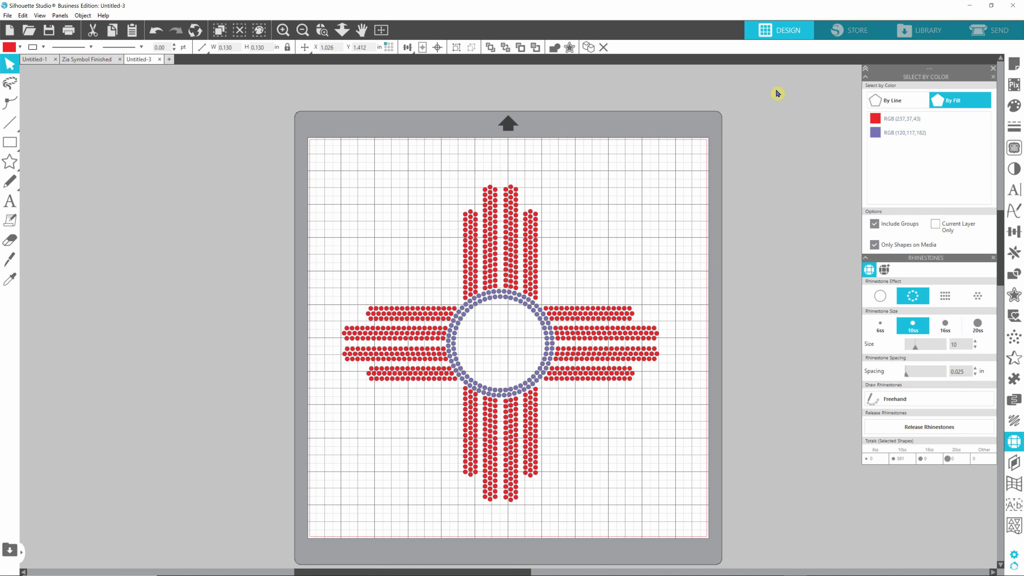
{"action": "left_click", "coordinate": [898, 134]}
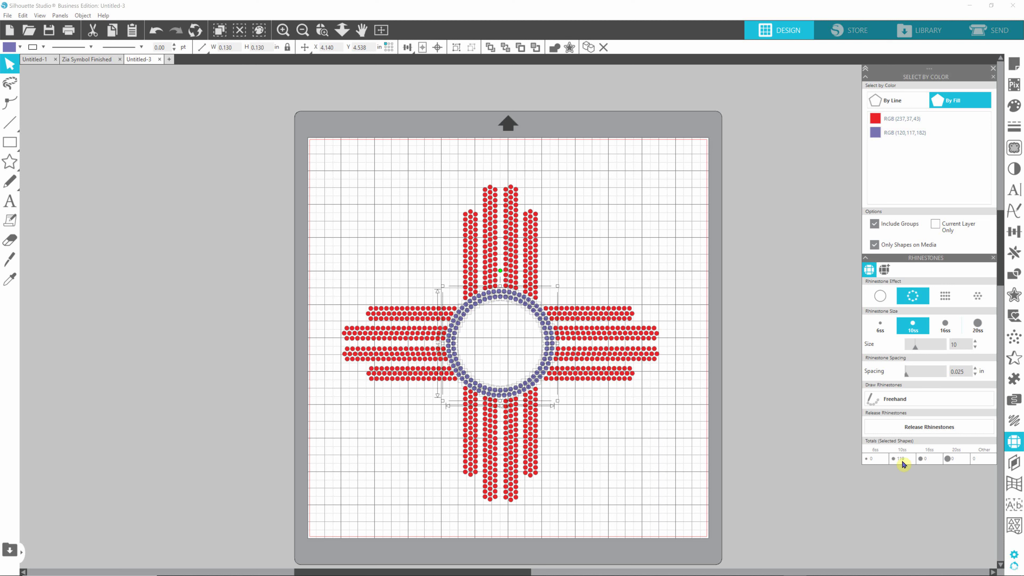
{"action": "left_click", "coordinate": [685, 124]}
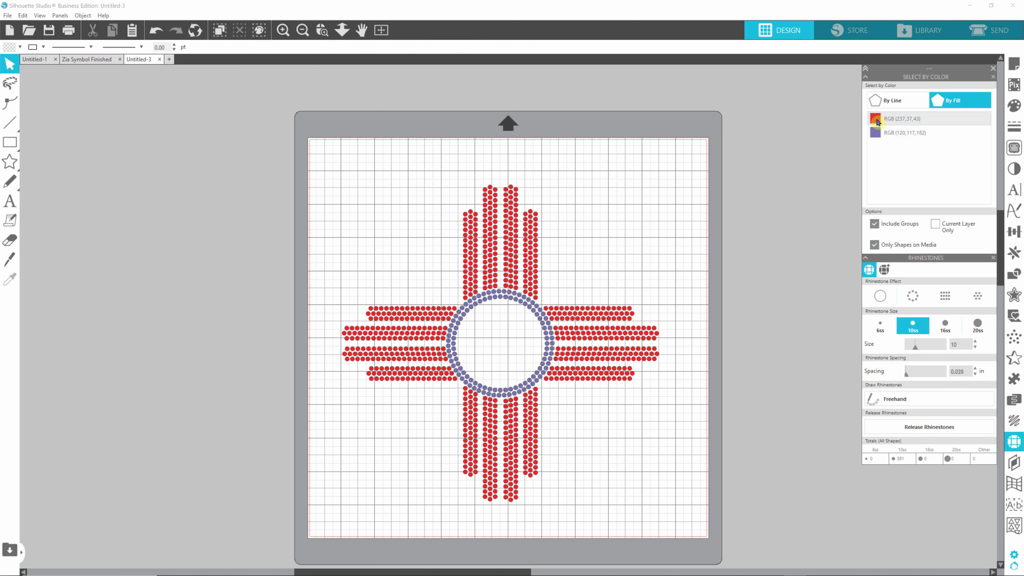
{"action": "left_click", "coordinate": [876, 120]}
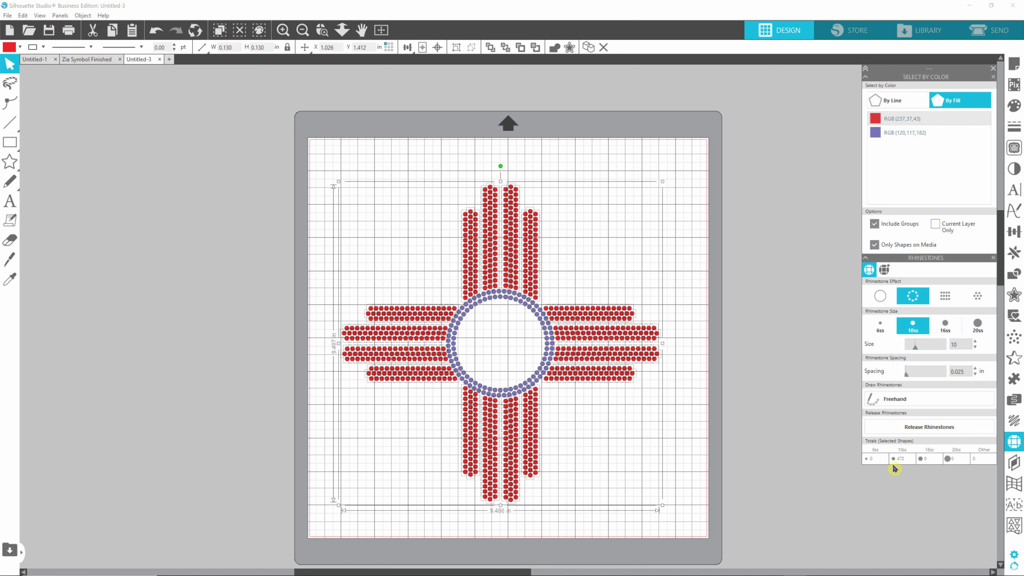
{"action": "left_click", "coordinate": [713, 508]}
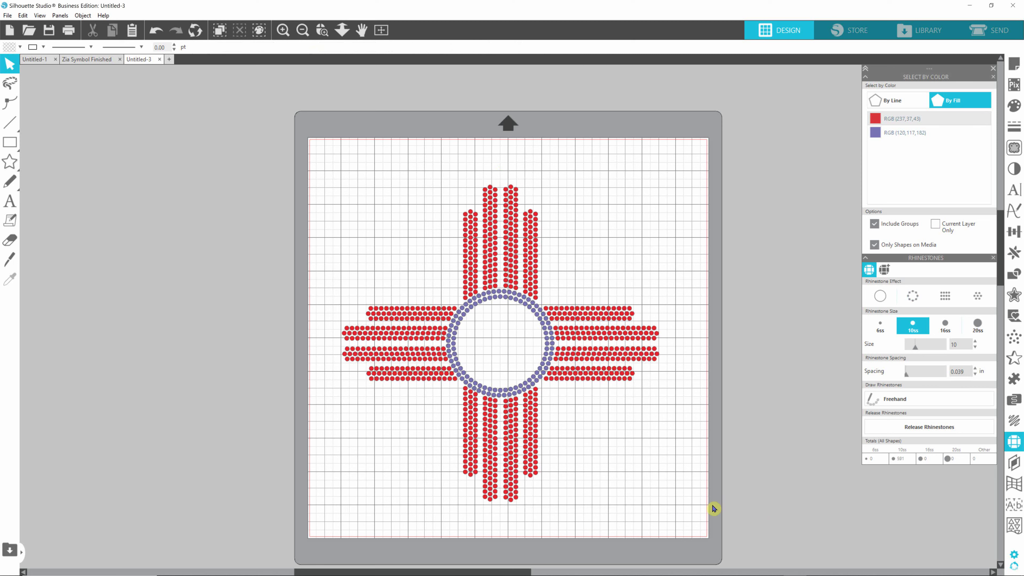
Switch to the browser, review the Zia Symbol listing among My File Addiction's Newly Added Pre-Designed Layouts, and return to Silhouette Studio
{"action": "mouse_move", "coordinate": [781, 573]}
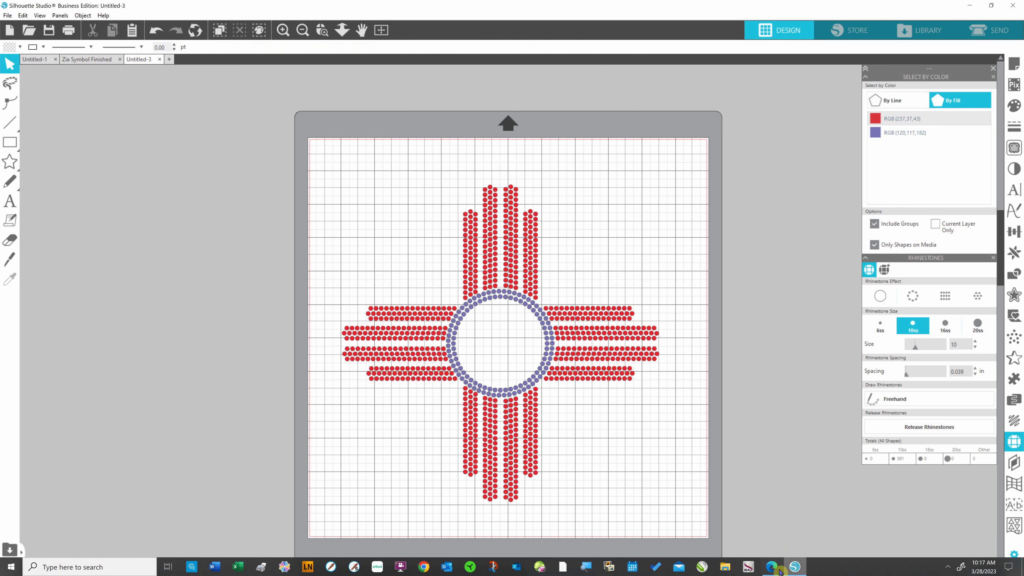
{"action": "left_click", "coordinate": [772, 568]}
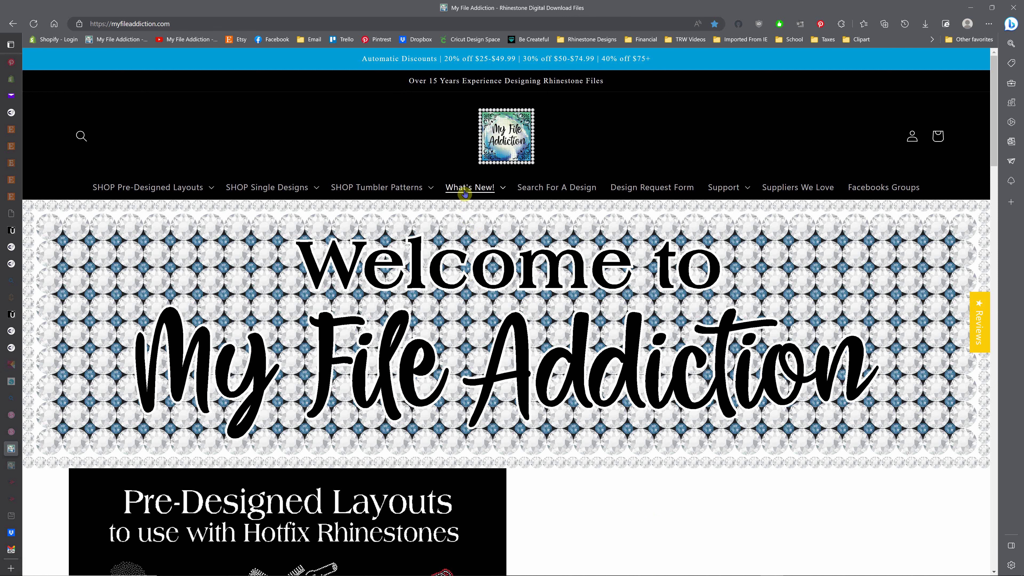
{"action": "left_click", "coordinate": [465, 192]}
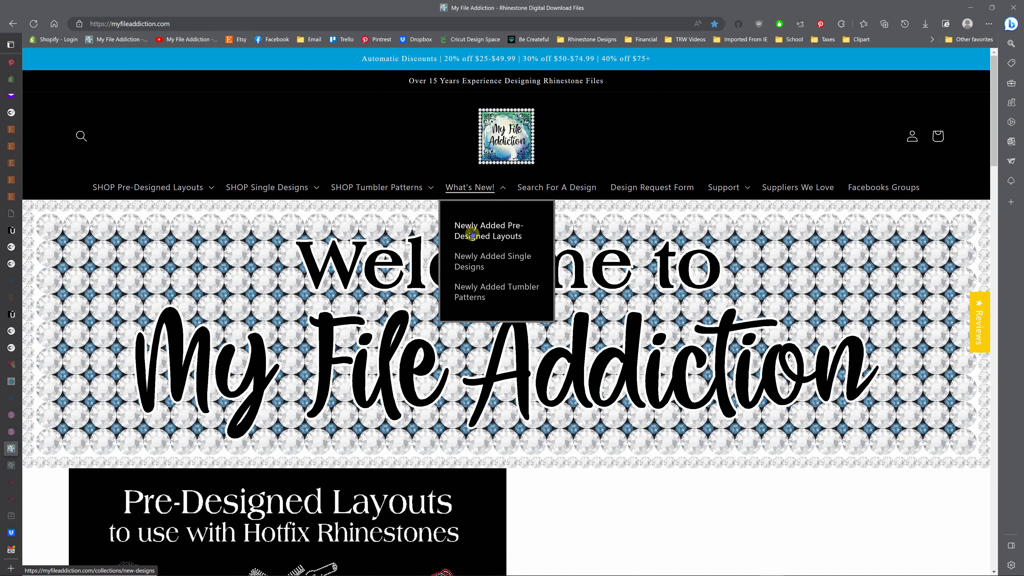
{"action": "left_click", "coordinate": [493, 233]}
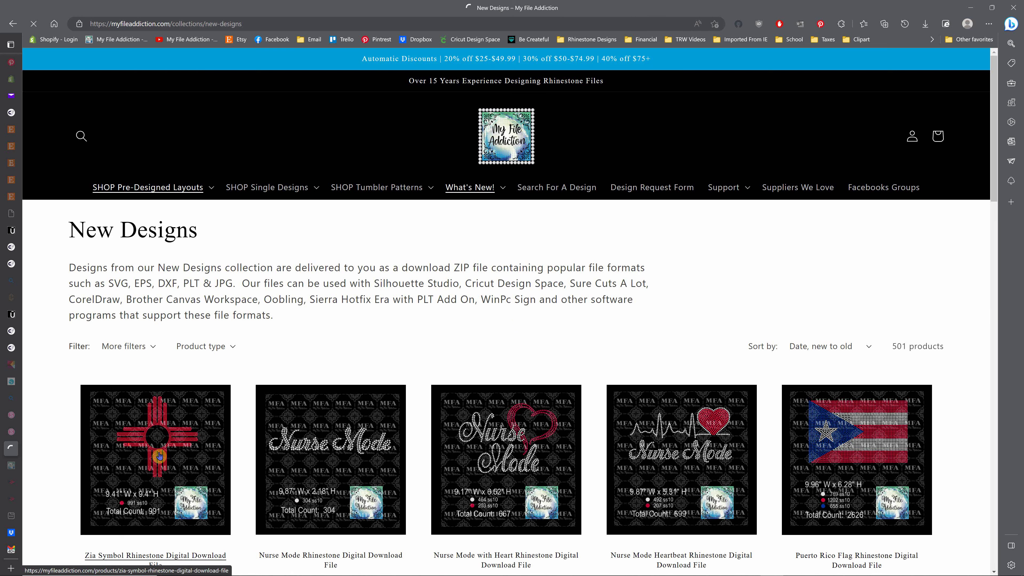
{"action": "scroll", "coordinate": [126, 449], "scroll_direction": "down", "scroll_amount": 5}
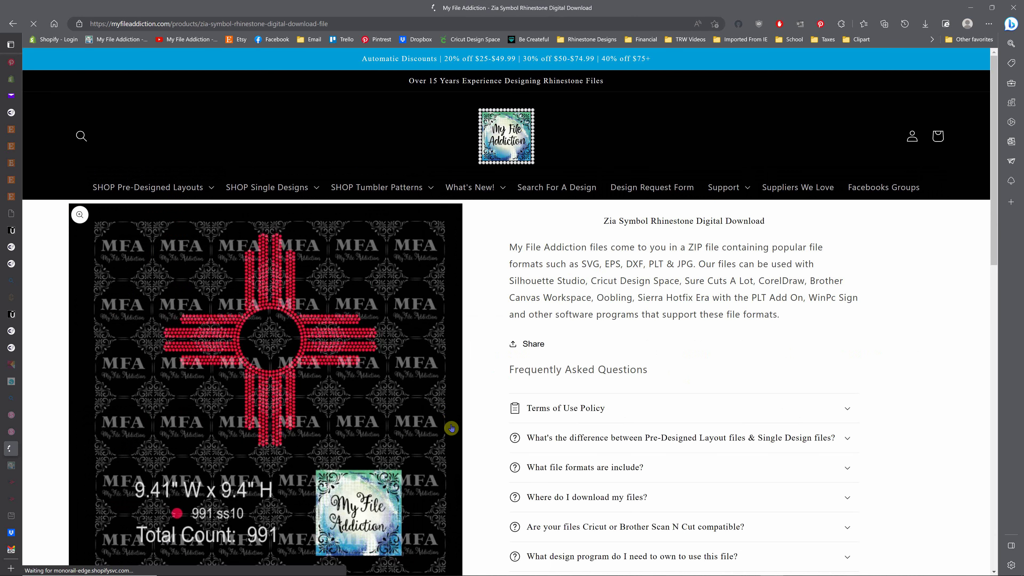
{"action": "scroll", "coordinate": [254, 423], "scroll_direction": "down", "scroll_amount": 4}
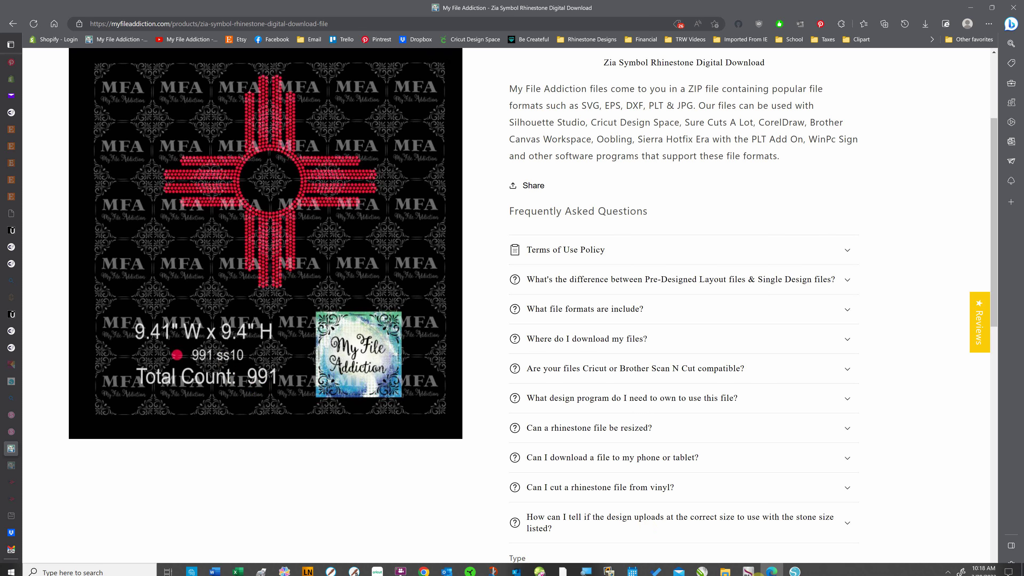
{"action": "left_click", "coordinate": [794, 567]}
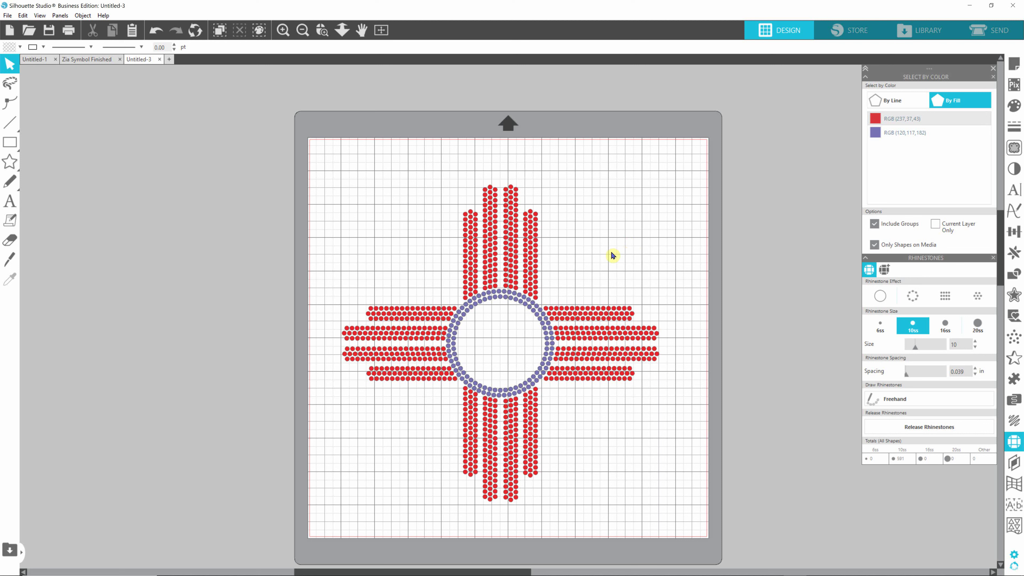
Select the entire design and strip its rhinestone effect, turning all the stones into plain circles
{"action": "left_click_drag", "start_coordinate": [314, 159], "coordinate": [699, 554]}
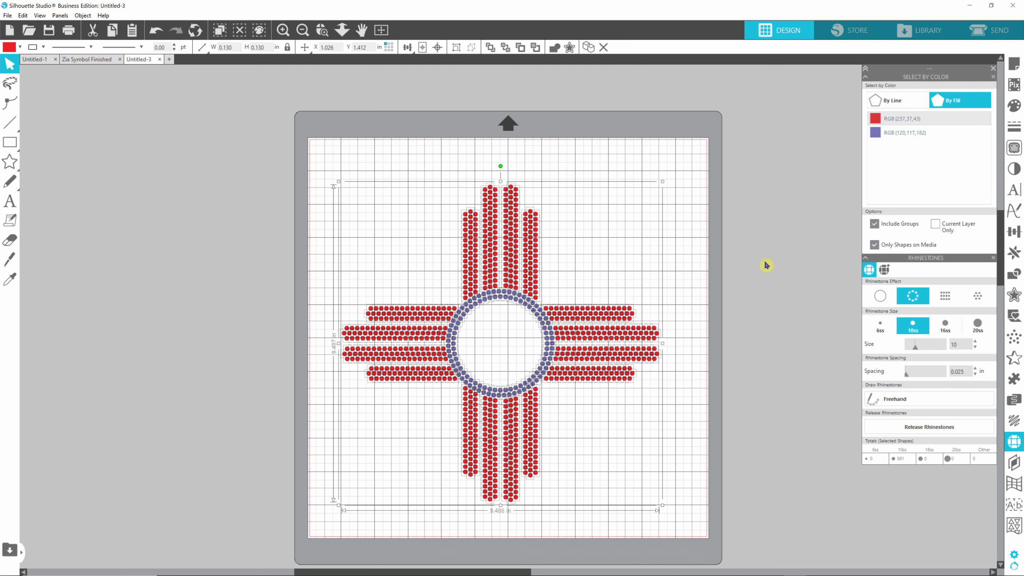
{"action": "left_click", "coordinate": [879, 302]}
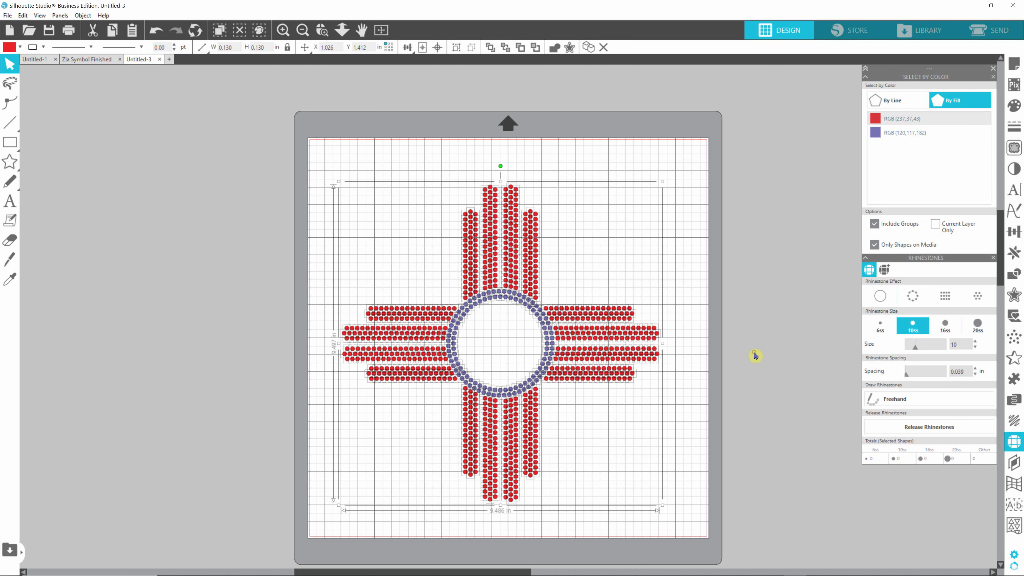
{"action": "left_click", "coordinate": [693, 229]}
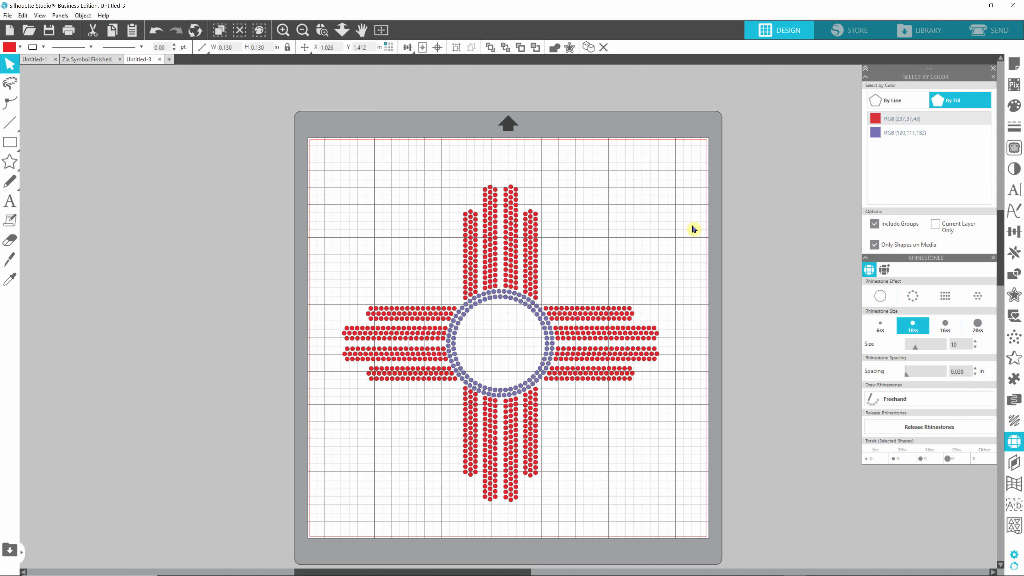
Select the plain circles by red fill and by purple fill to check the rhinestone totals for each color
{"action": "left_click", "coordinate": [877, 122]}
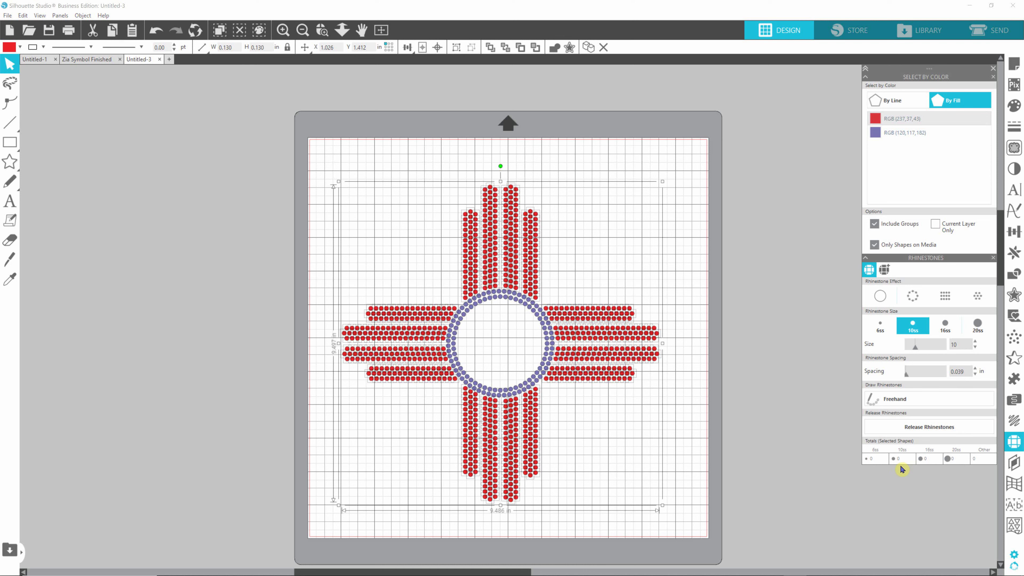
{"action": "left_click", "coordinate": [700, 233]}
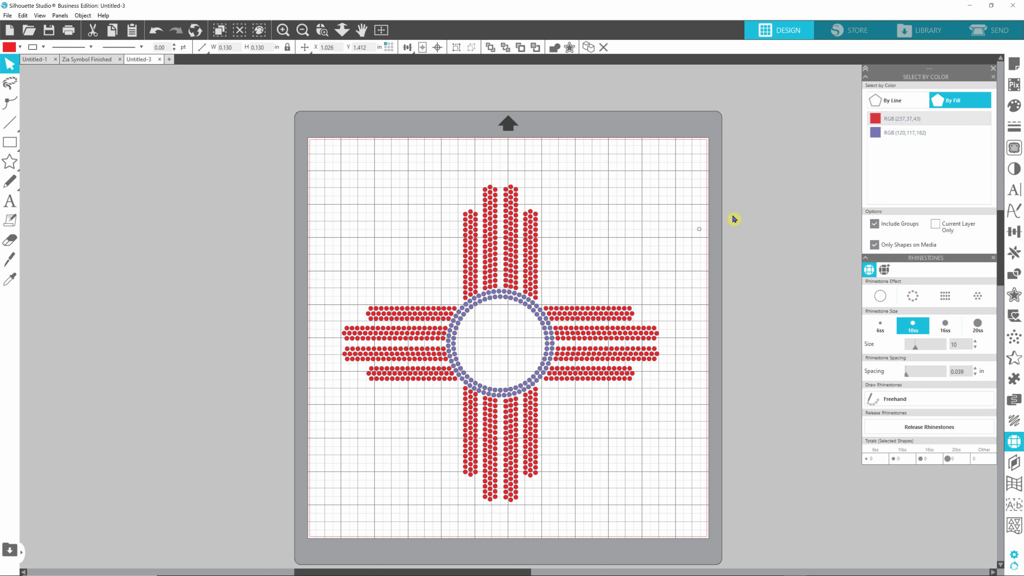
{"action": "left_click", "coordinate": [876, 133]}
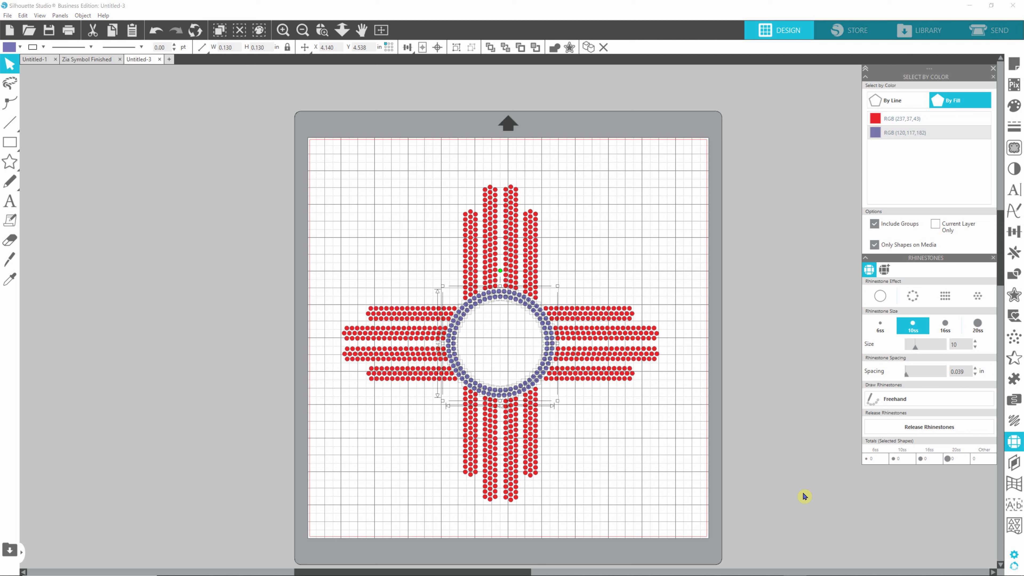
{"action": "left_click", "coordinate": [681, 209]}
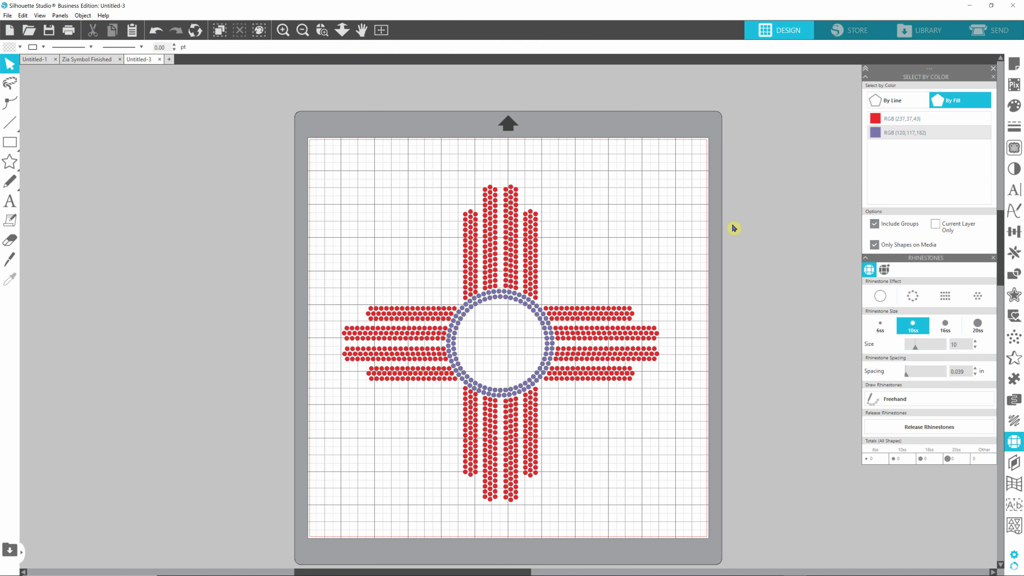
Convert all the plain circles in the design to 10ss rhinestones with the Edge rhinestone effect
{"action": "left_click_drag", "start_coordinate": [332, 144], "coordinate": [677, 520]}
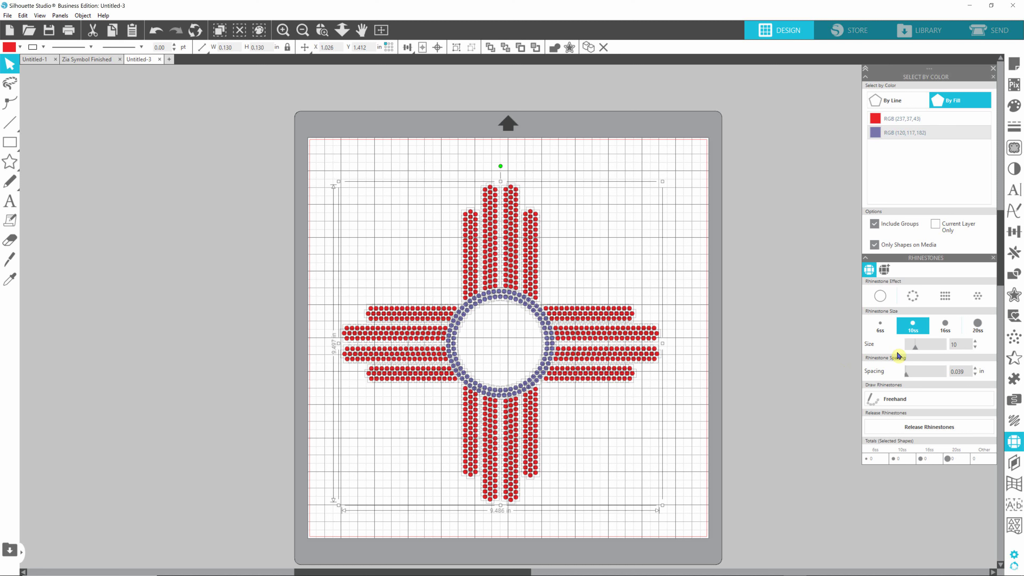
{"action": "left_click", "coordinate": [912, 329]}
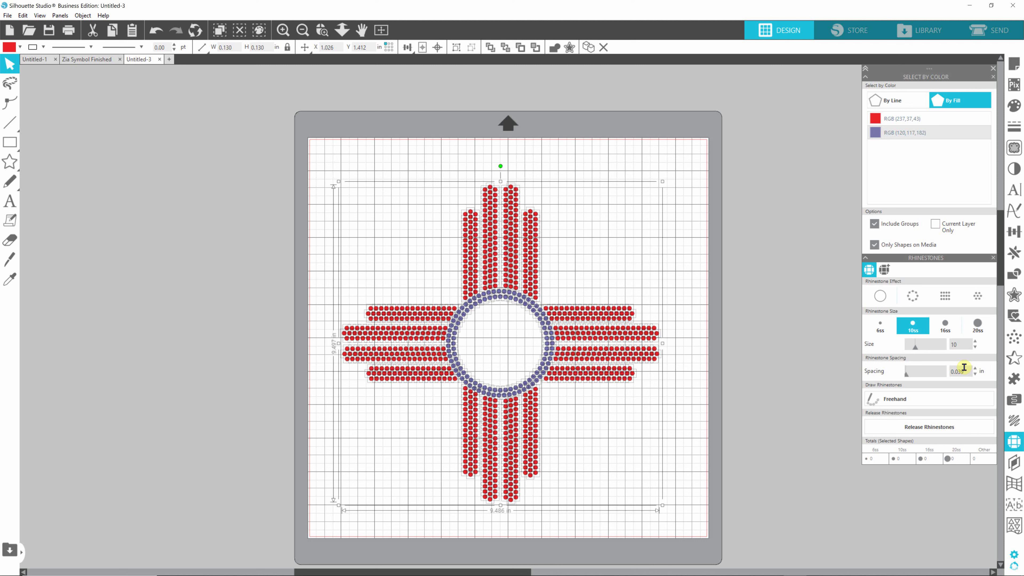
{"action": "left_click", "coordinate": [913, 298]}
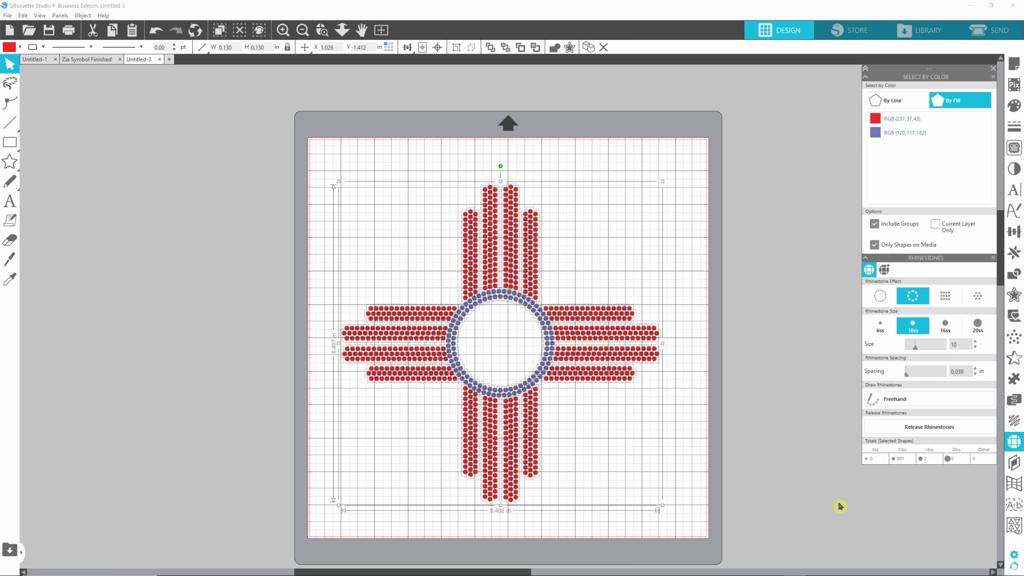
Switch to the browser to compare the stone total with the Zia Symbol product page, and return to Silhouette Studio
{"action": "mouse_move", "coordinate": [774, 573]}
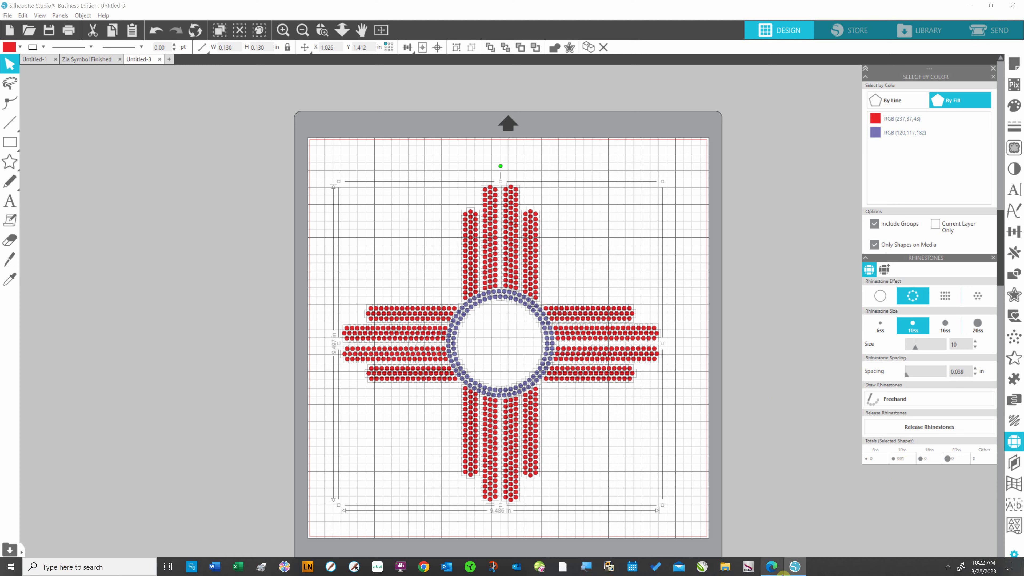
{"action": "left_click", "coordinate": [770, 566]}
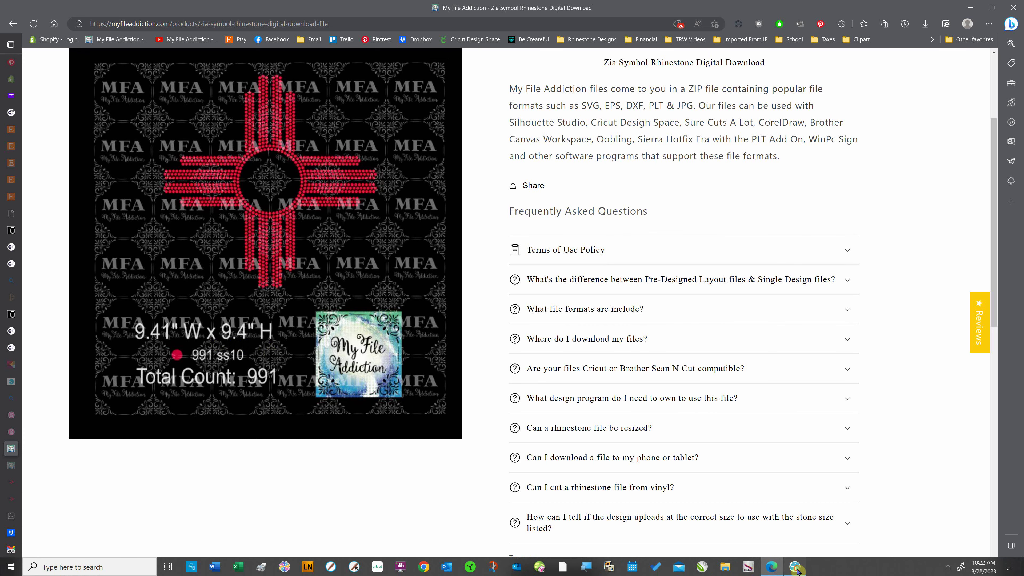
{"action": "left_click", "coordinate": [796, 566]}
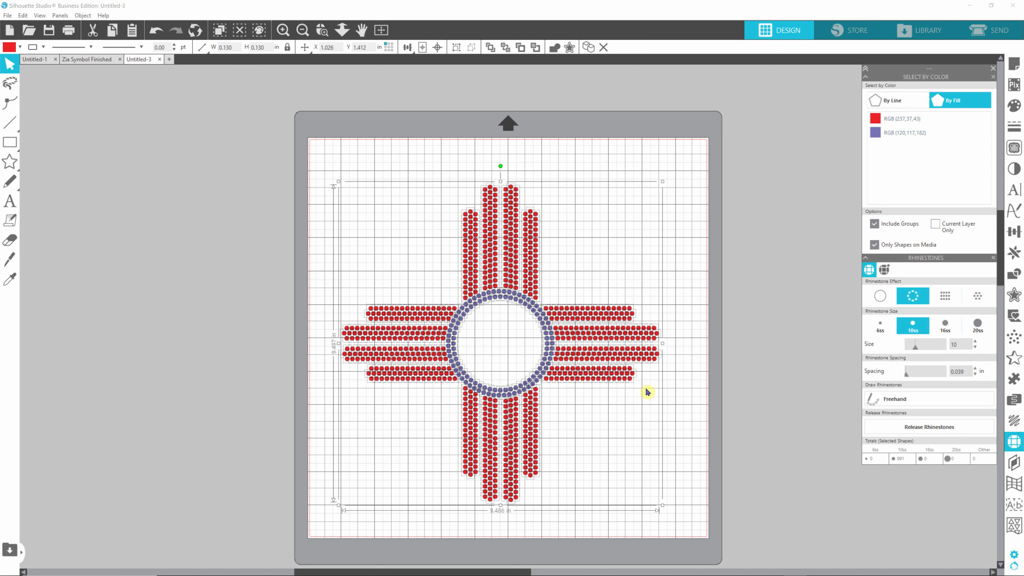
Recheck the 10ss totals of the reconverted stones by selecting the purple fill and the red fill separately
{"action": "left_click", "coordinate": [638, 462]}
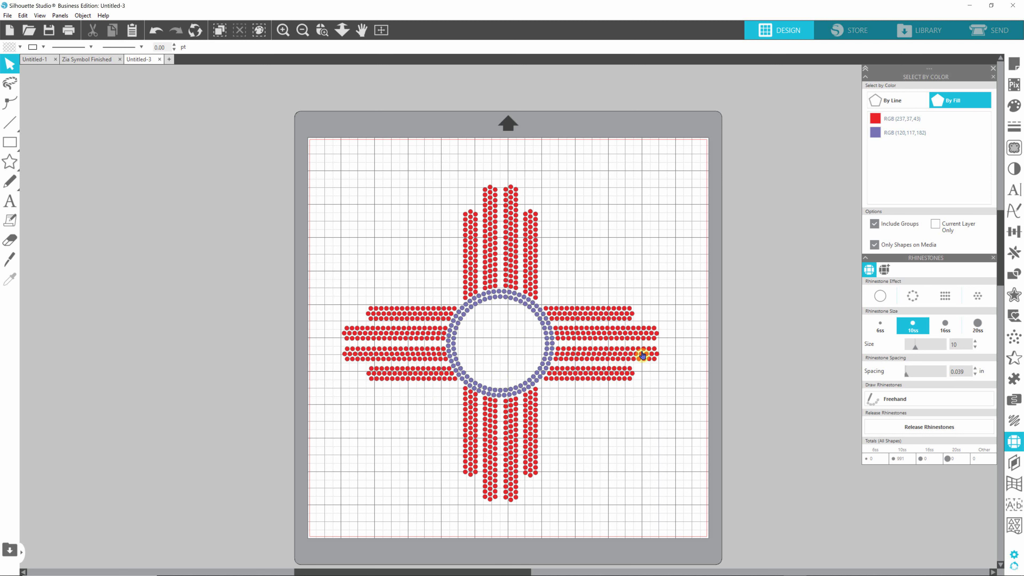
{"action": "left_click", "coordinate": [885, 135]}
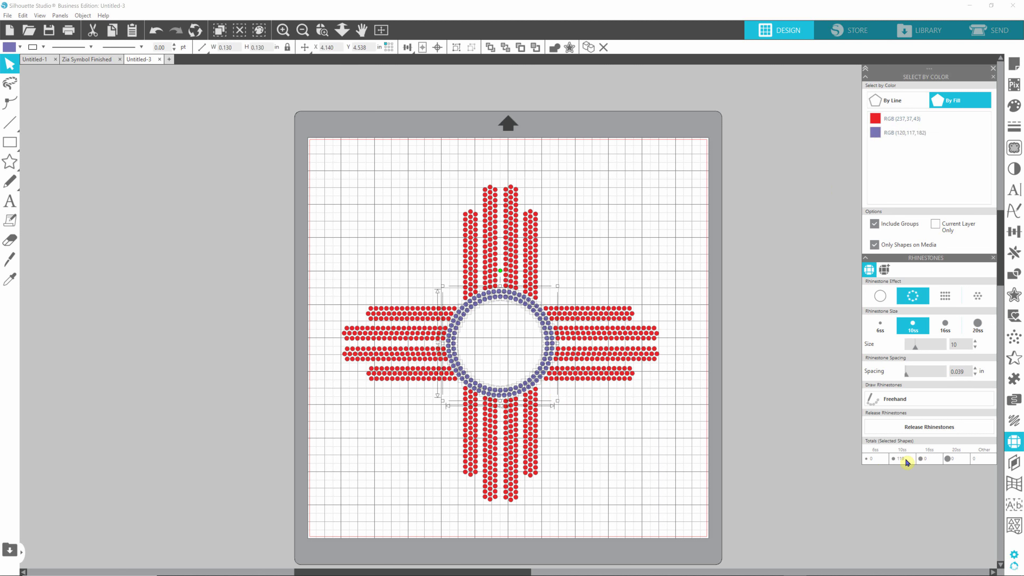
{"action": "left_click", "coordinate": [760, 203]}
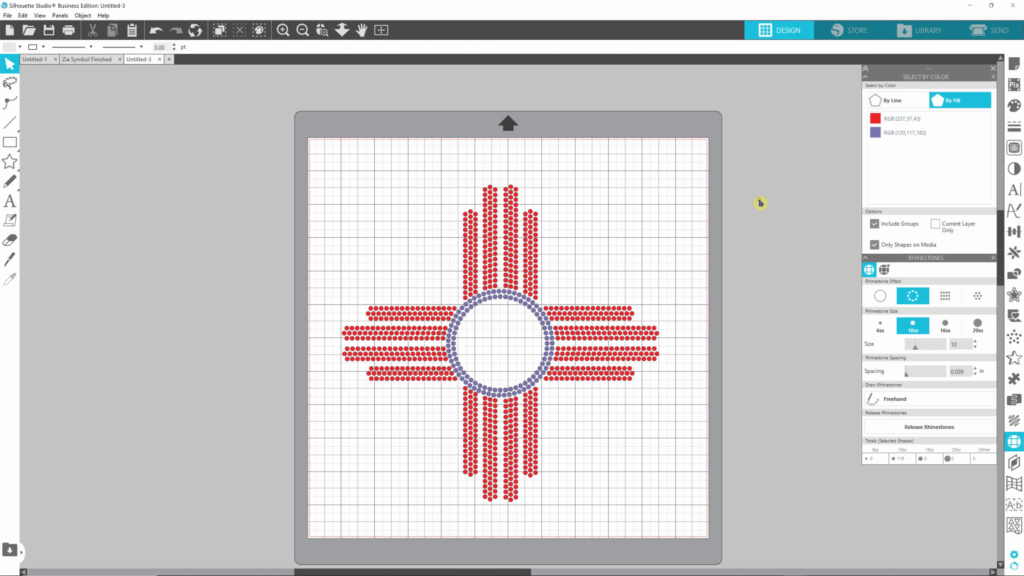
{"action": "left_click", "coordinate": [872, 124]}
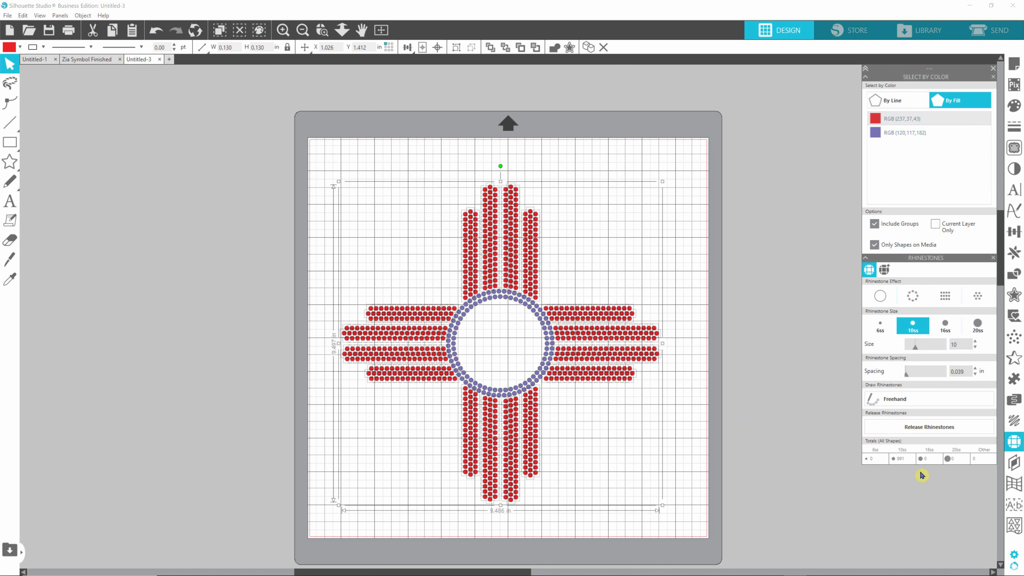